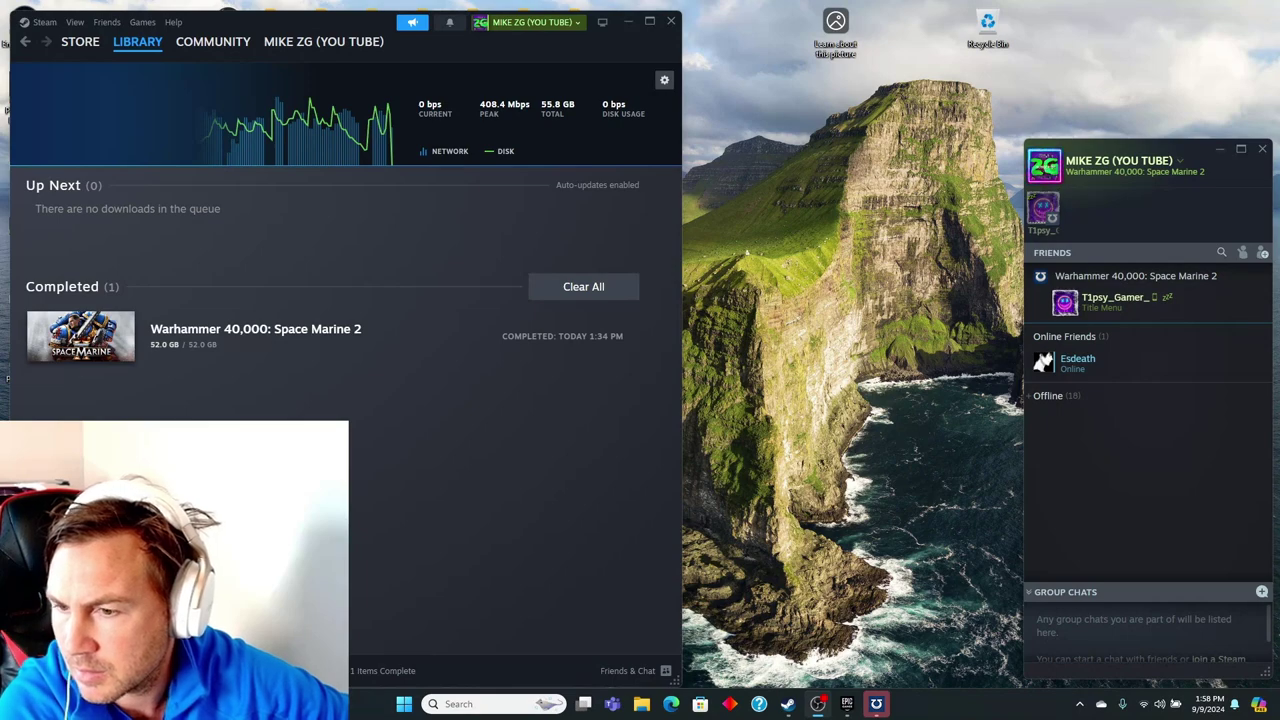
Step: Switch to OBS Studio, leaving the empty 'Application has stopped working' crash report open
key("alt+Tab")
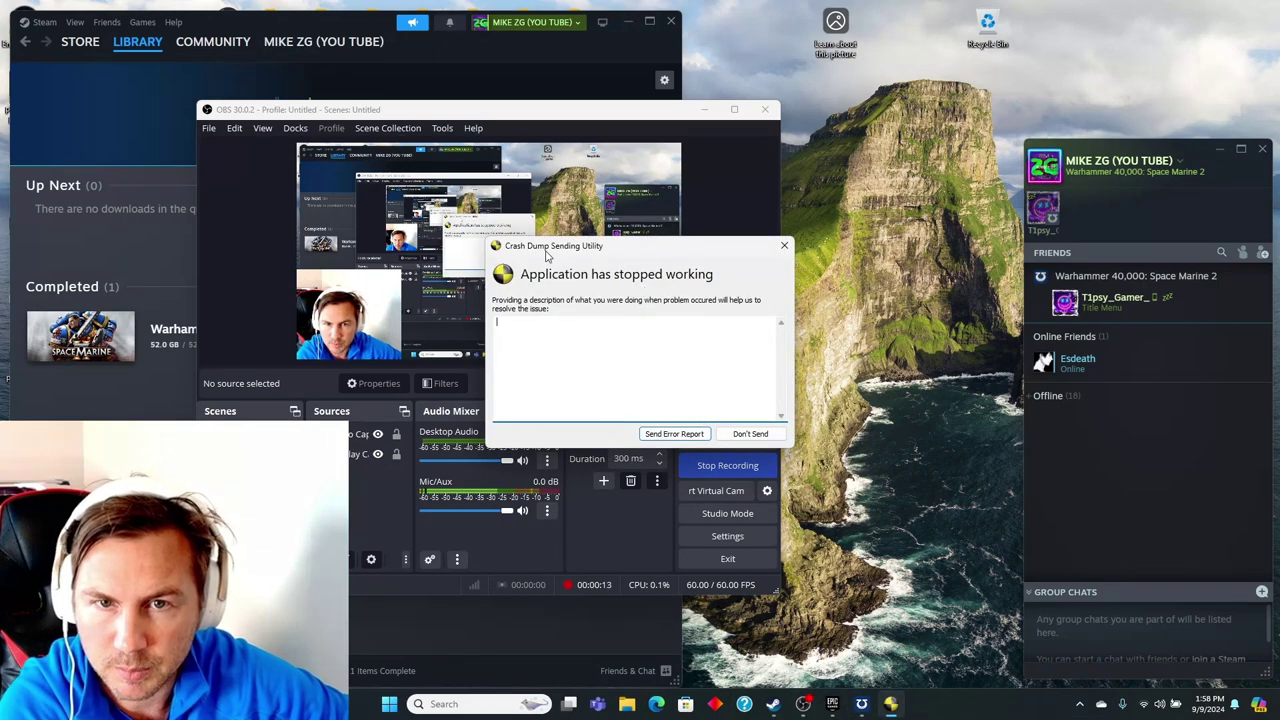
Step: Close the Crash Dump Sending Utility report without sending it
left_click(785, 247)
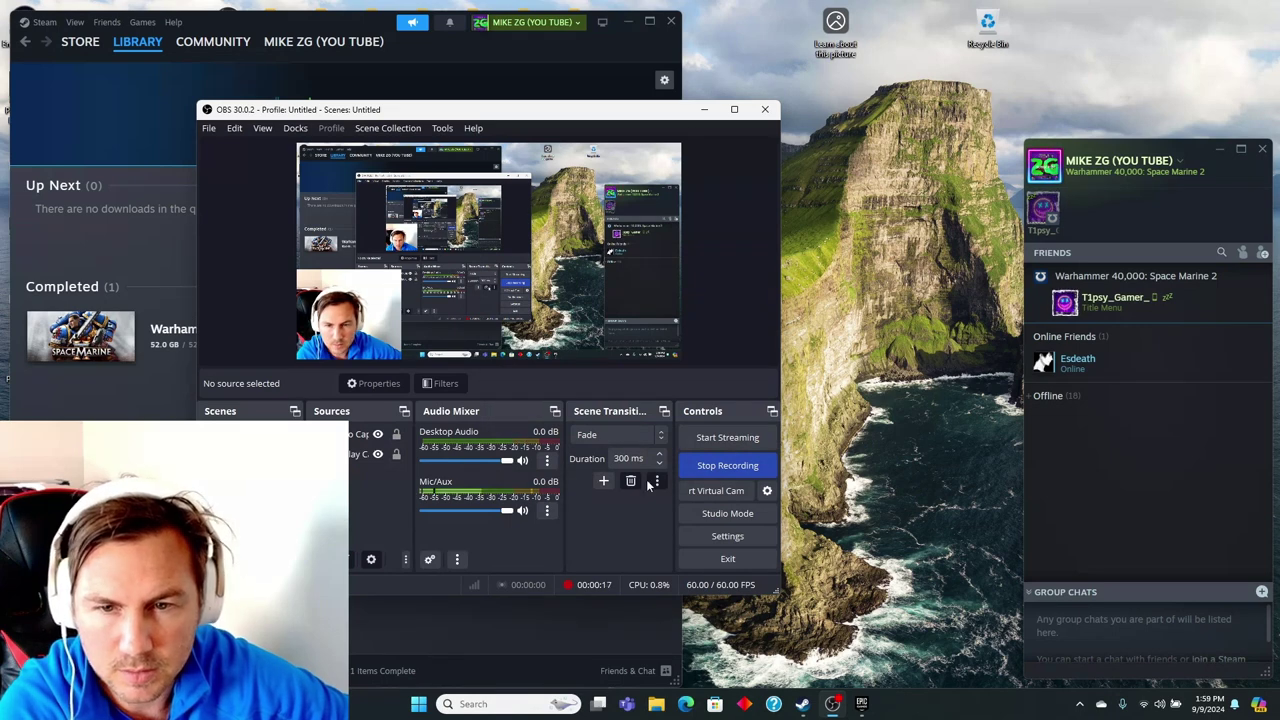